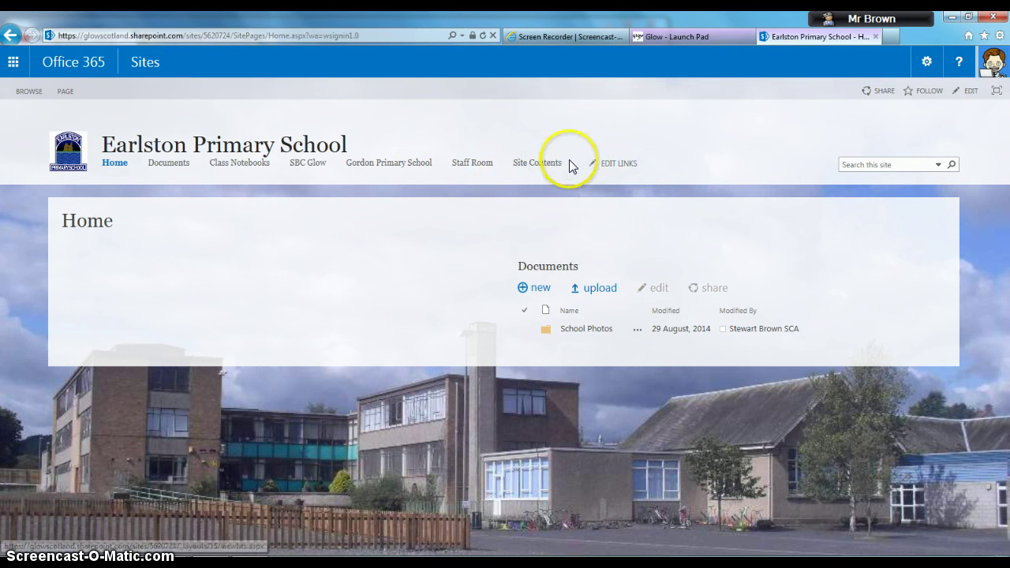
- Go to the school site's Site contents and scroll down to the Subsites list
click(927, 63)
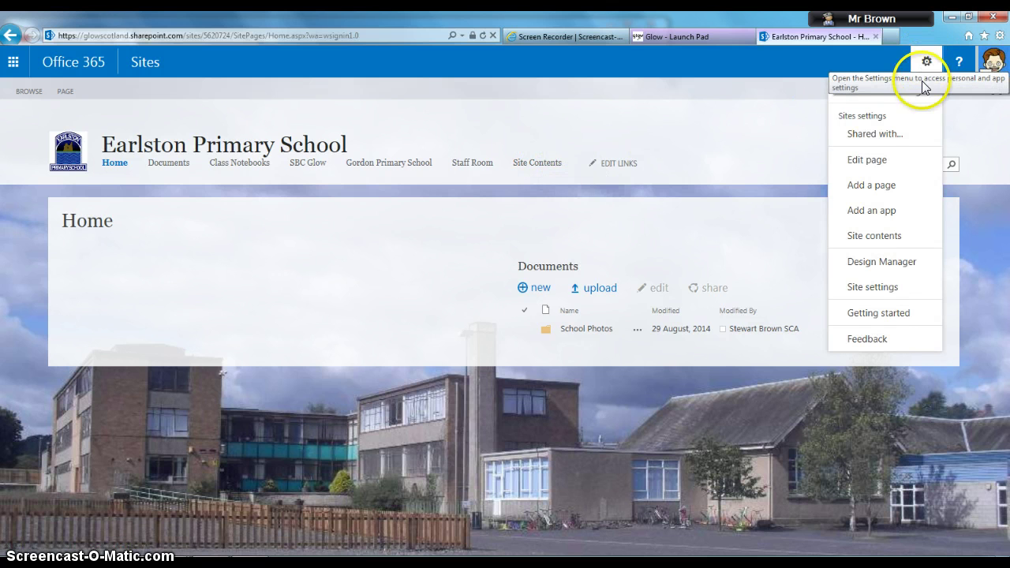
click(910, 234)
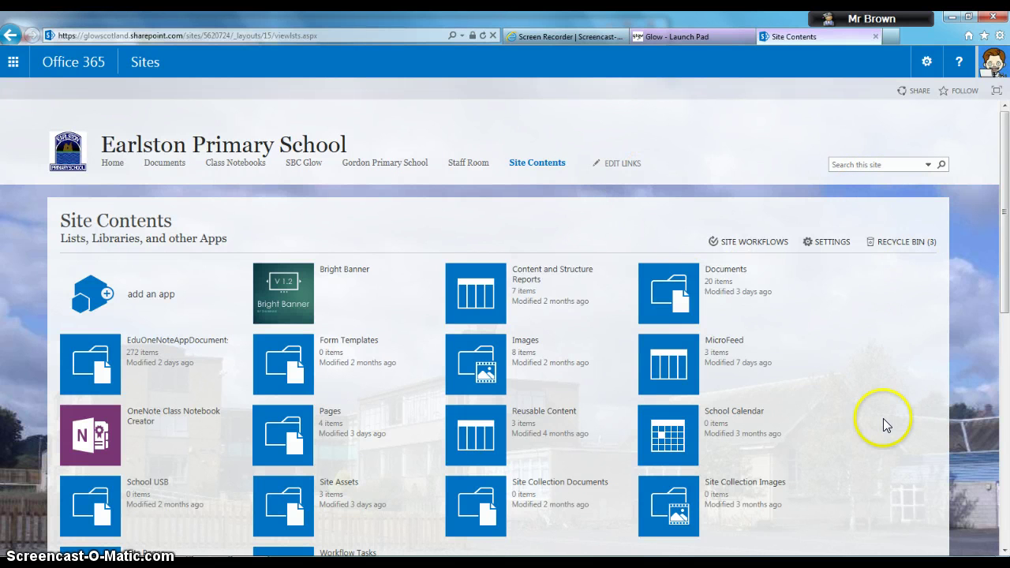
scroll(880, 165, down, 1)
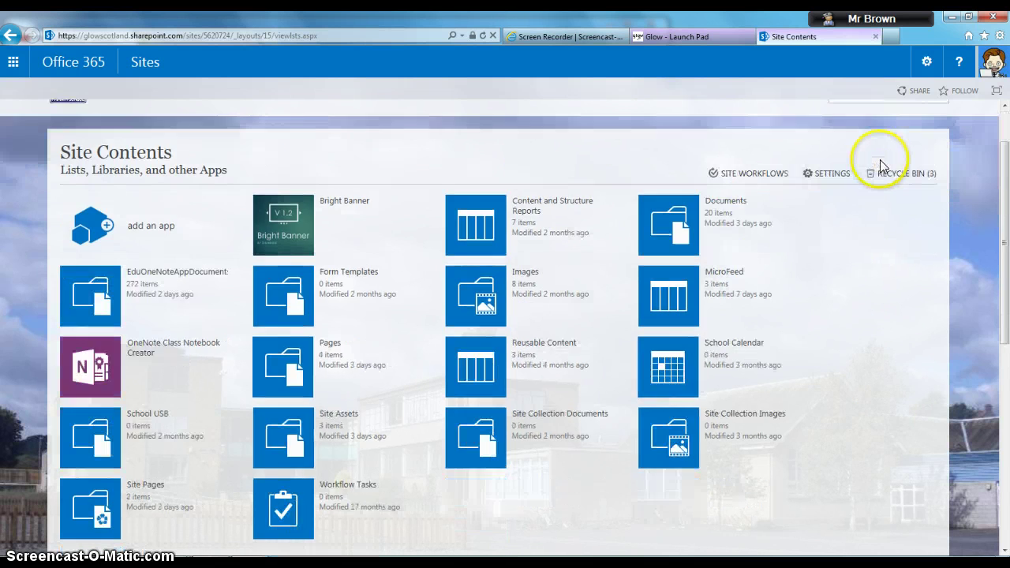
scroll(879, 164, down, 5)
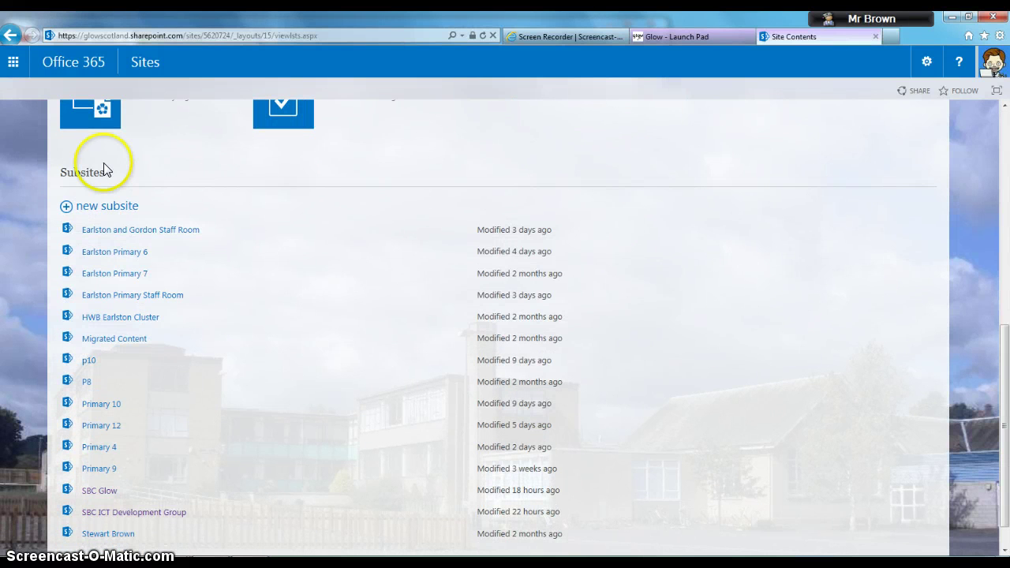
scroll(197, 217, down, 1)
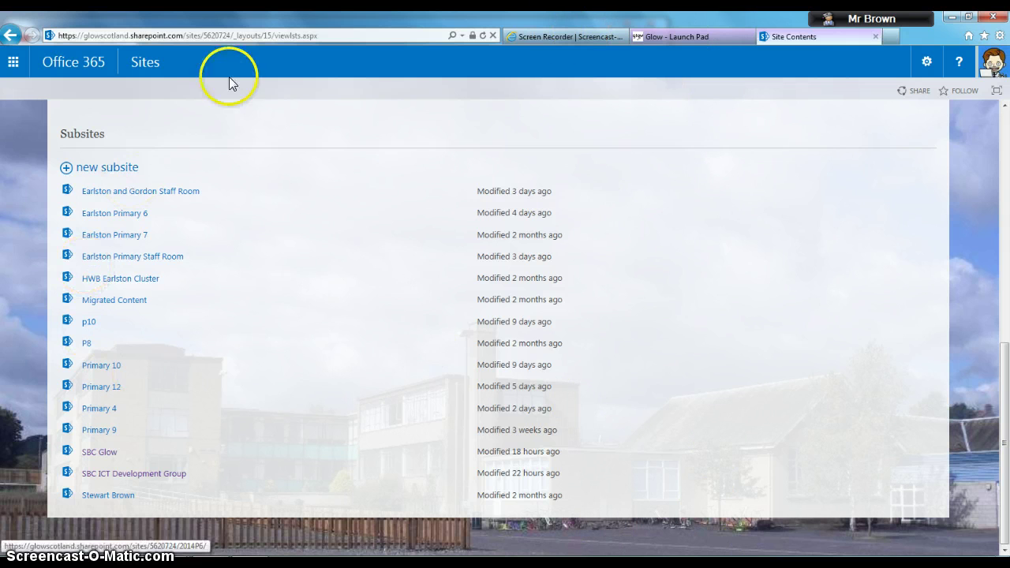
- Fill in the new subsite: title 'Primary 8', description 'A site for the learners in the primary 8 class', URL 'primary8'
click(120, 168)
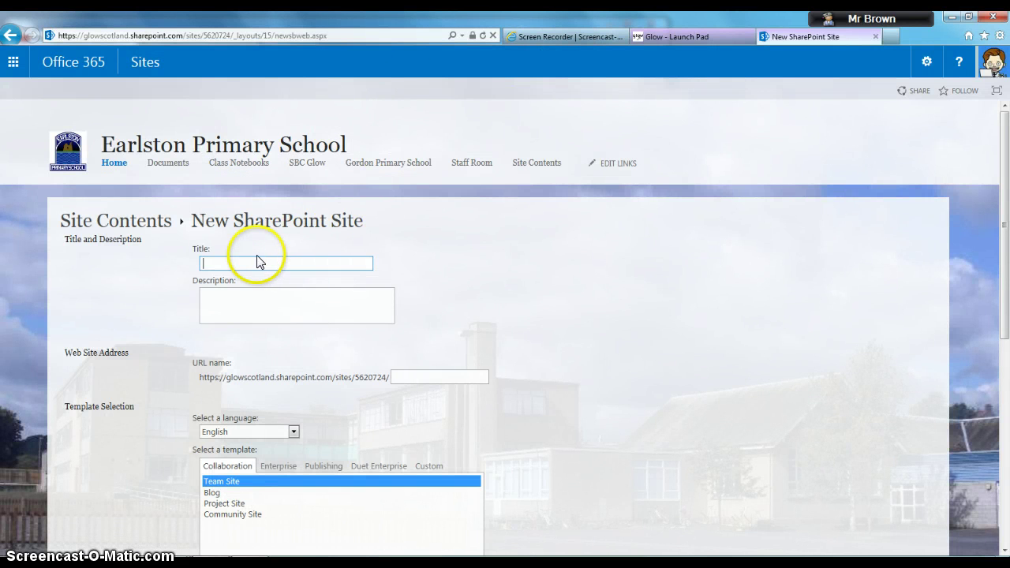
text(Primary 8)
click(222, 297)
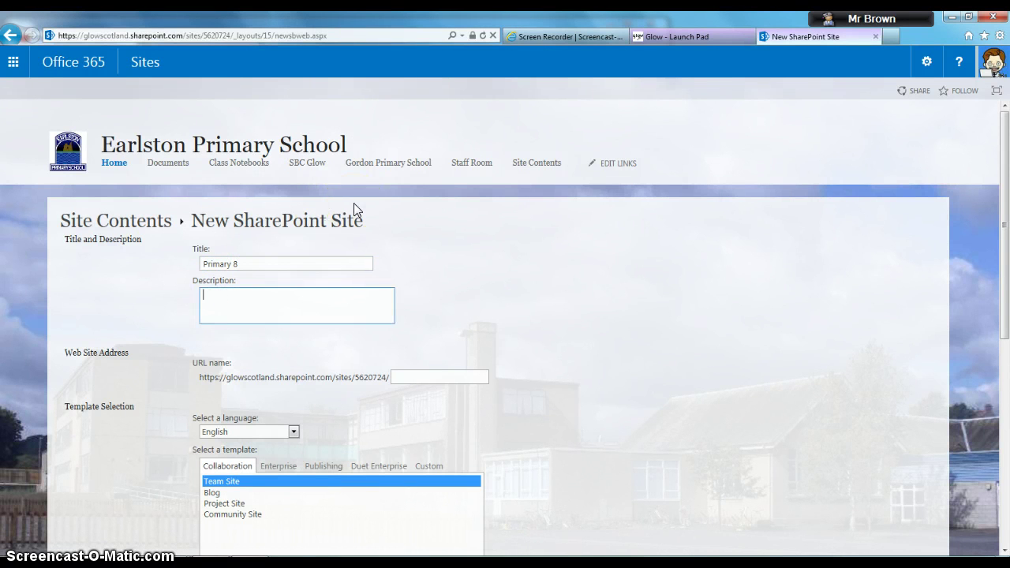
text(A site for the learners in the primary 8 class)
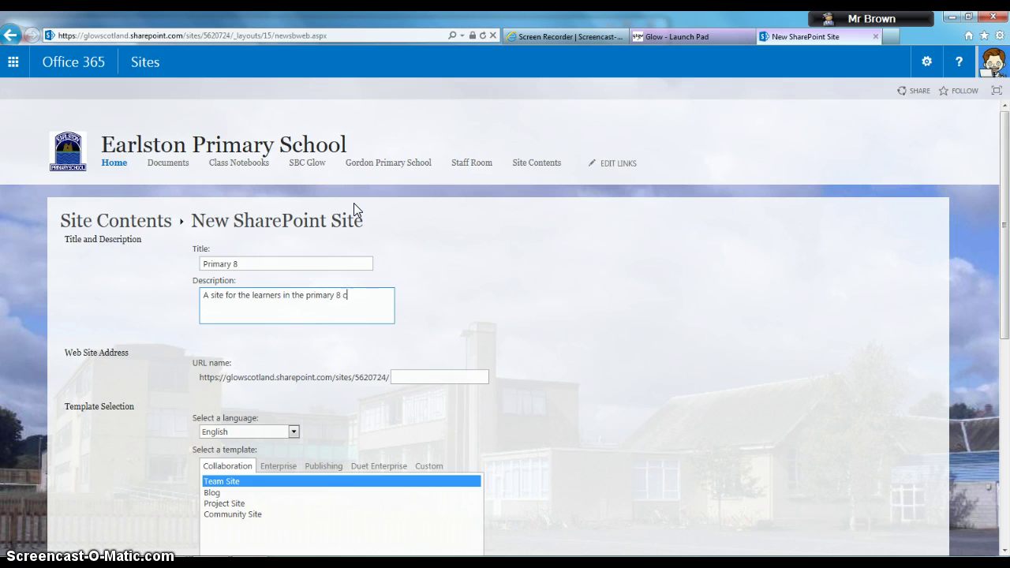
click(466, 377)
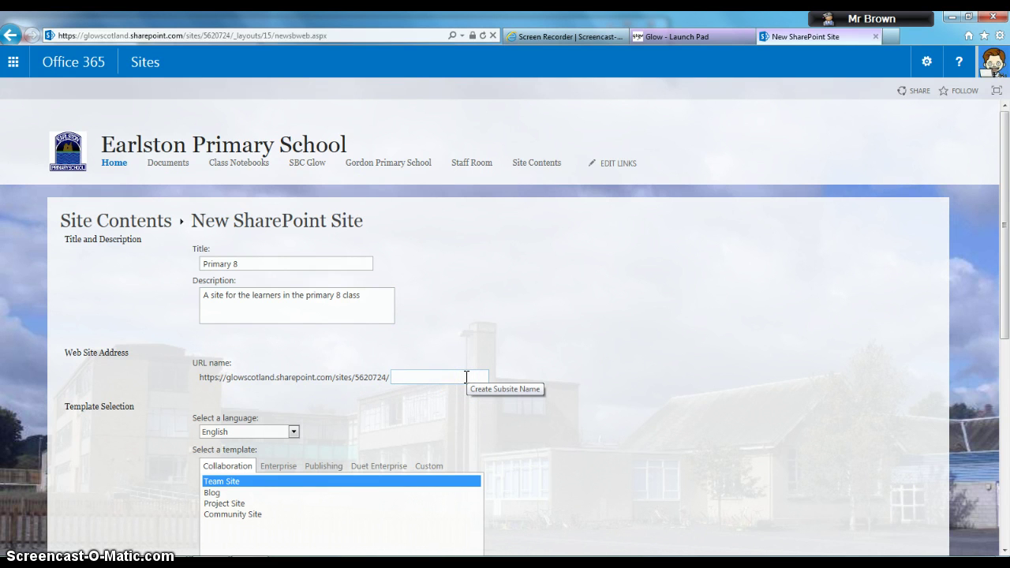
text(primary8)
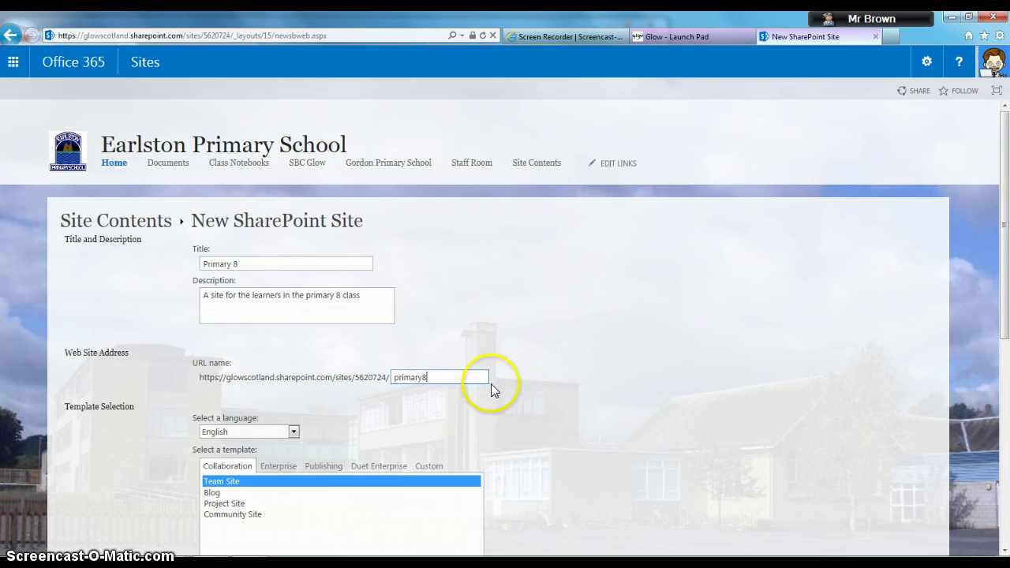
scroll(490, 383, down, 2)
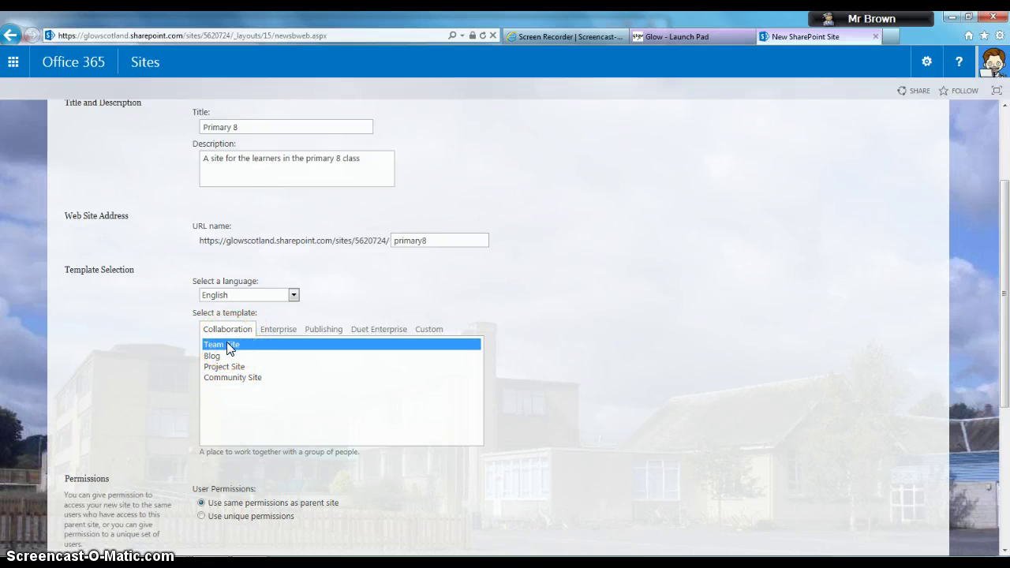
click(228, 347)
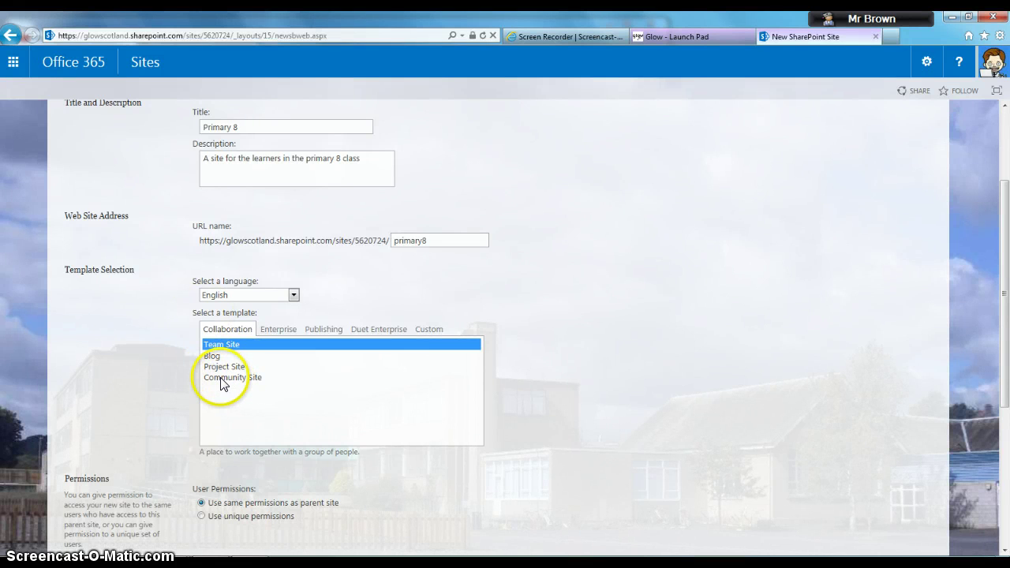
click(422, 335)
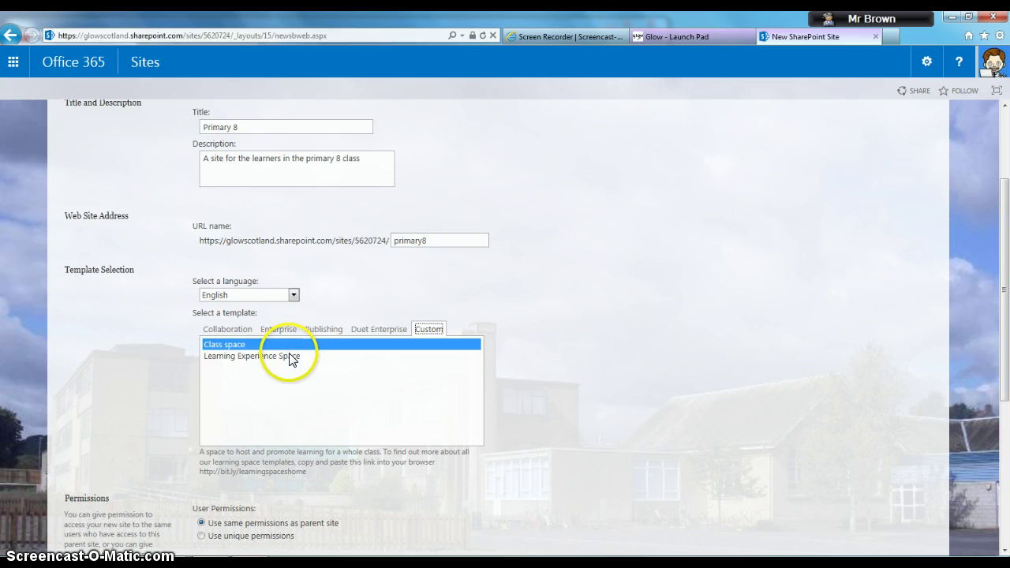
click(258, 356)
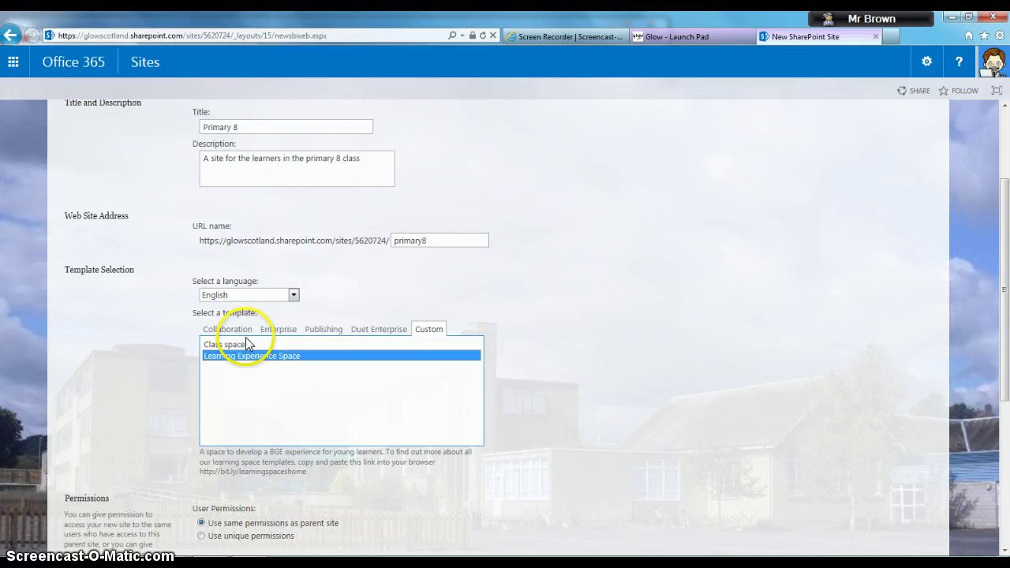
click(237, 331)
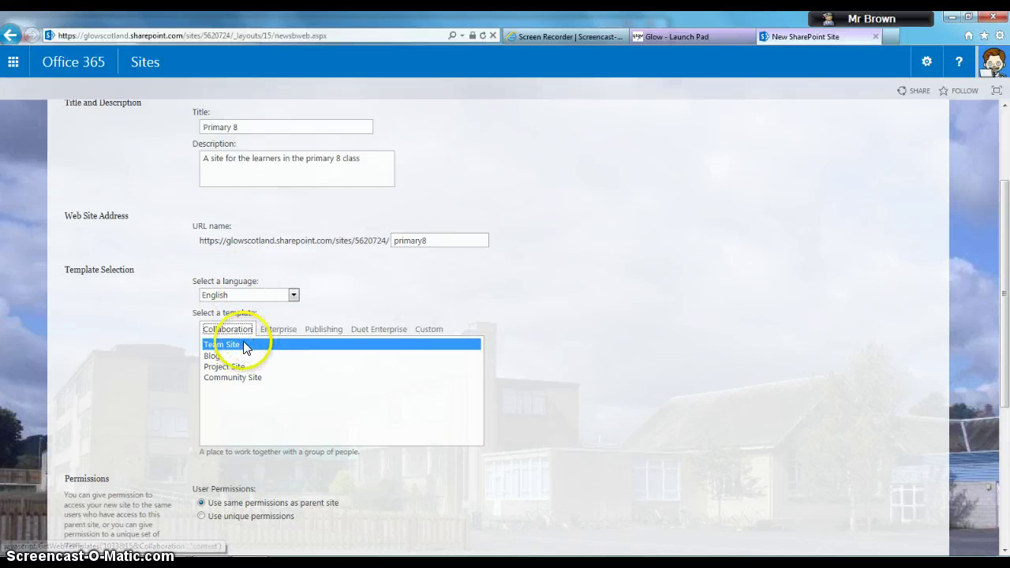
scroll(368, 367, down, 3)
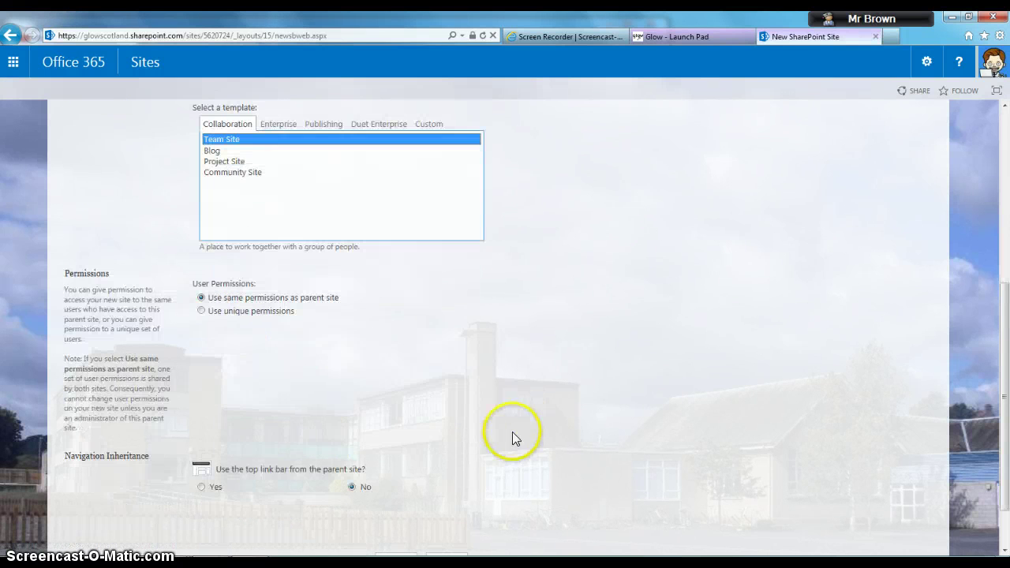
- Set the Primary 8 subsite's User Permissions to 'Use unique permissions'
click(204, 298)
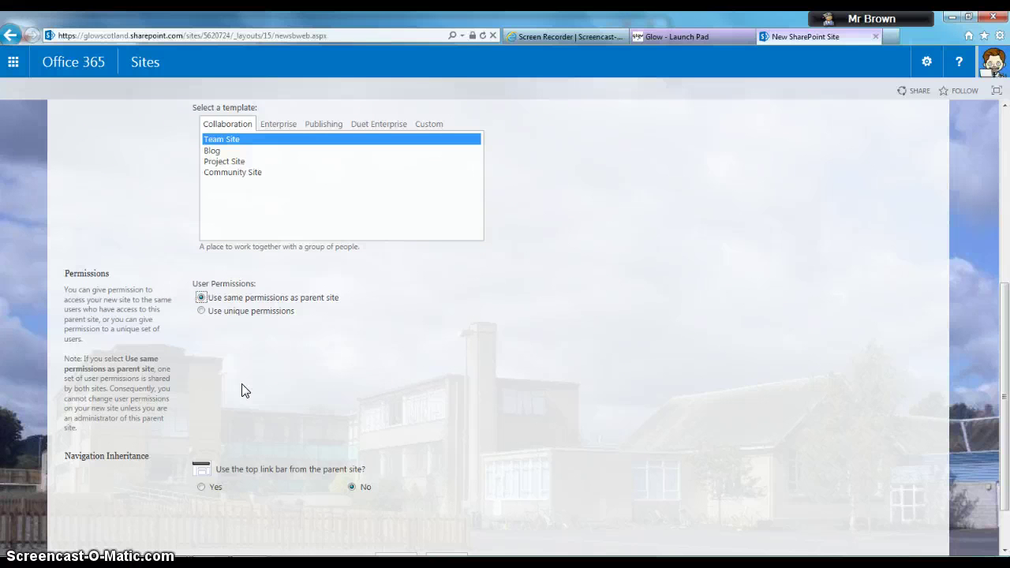
click(199, 314)
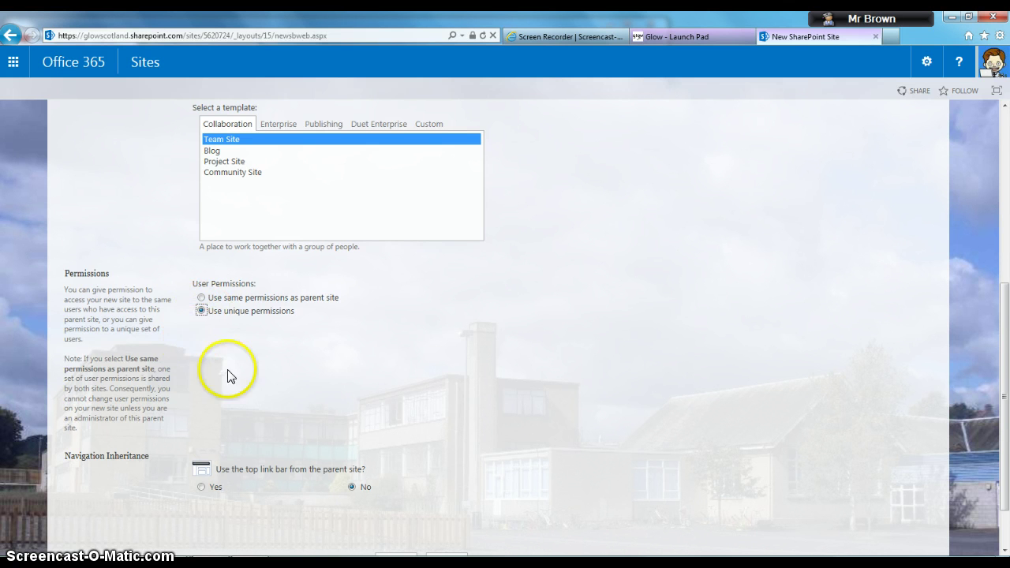
scroll(210, 352, down, 2)
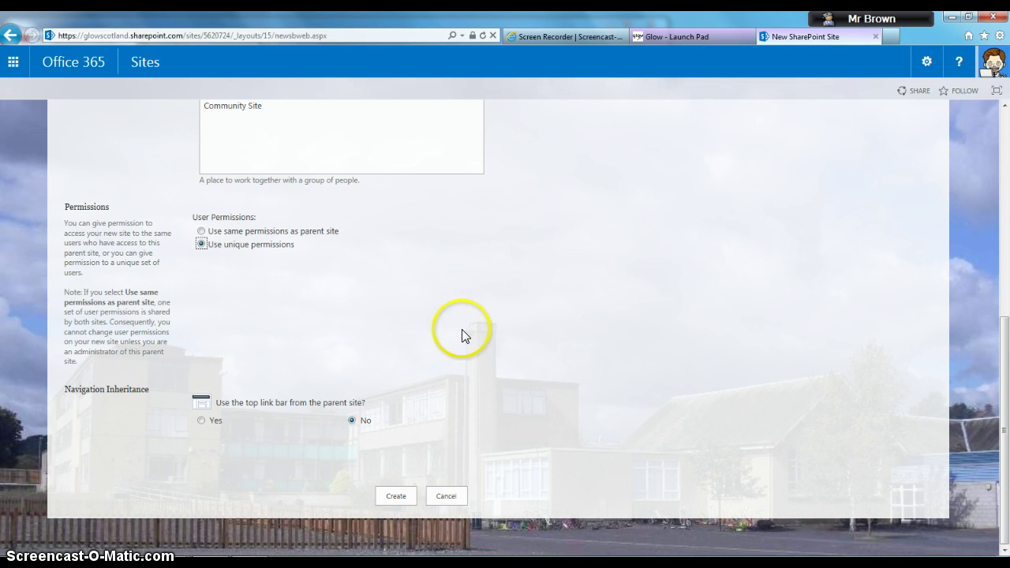
- Create the Primary 8 subsite and review the proposed Visitors, Members and Owners groups
click(397, 502)
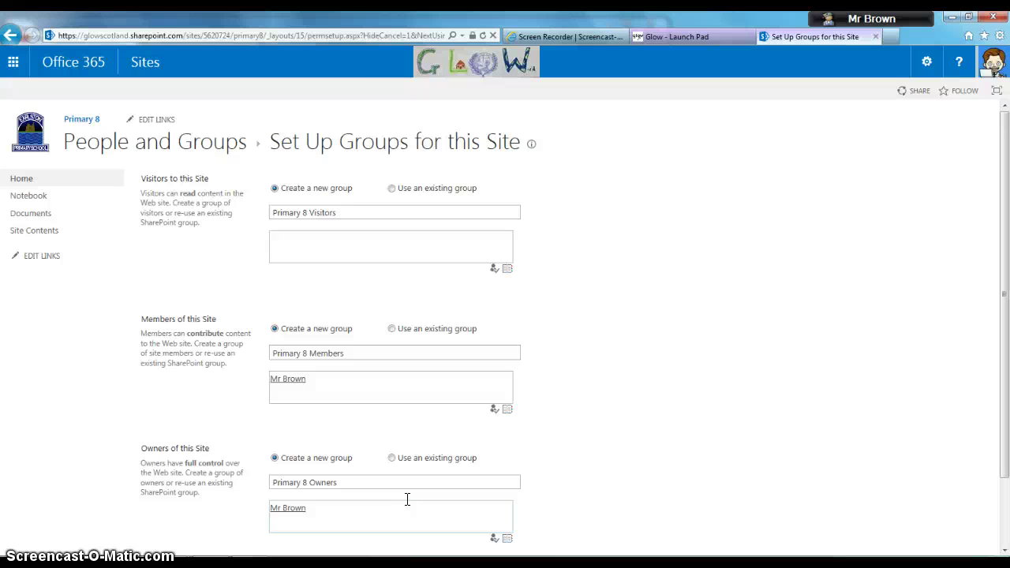
scroll(268, 185, down, 2)
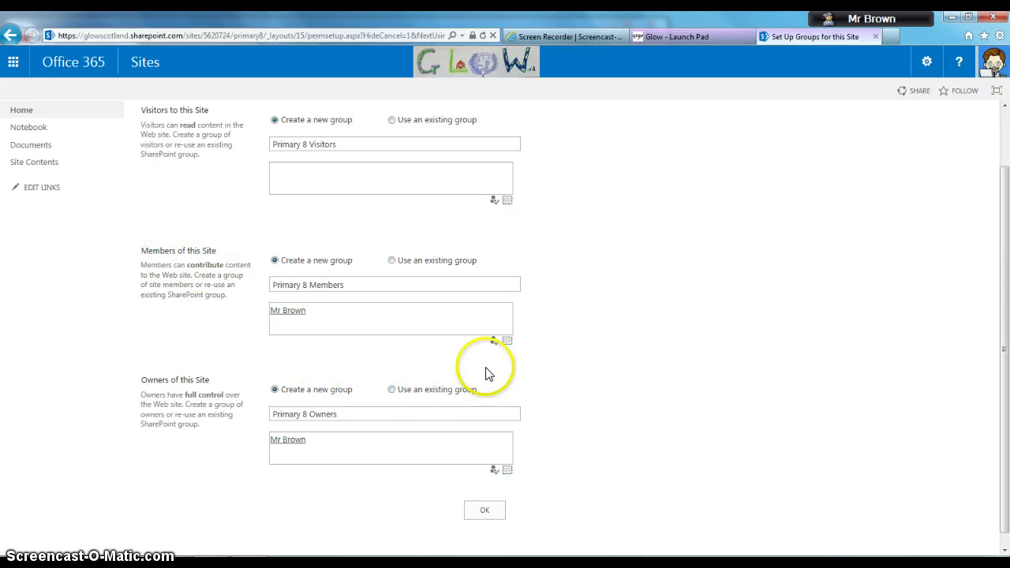
- Open the Members group's people picker, checking the Glow management console along the way
click(507, 343)
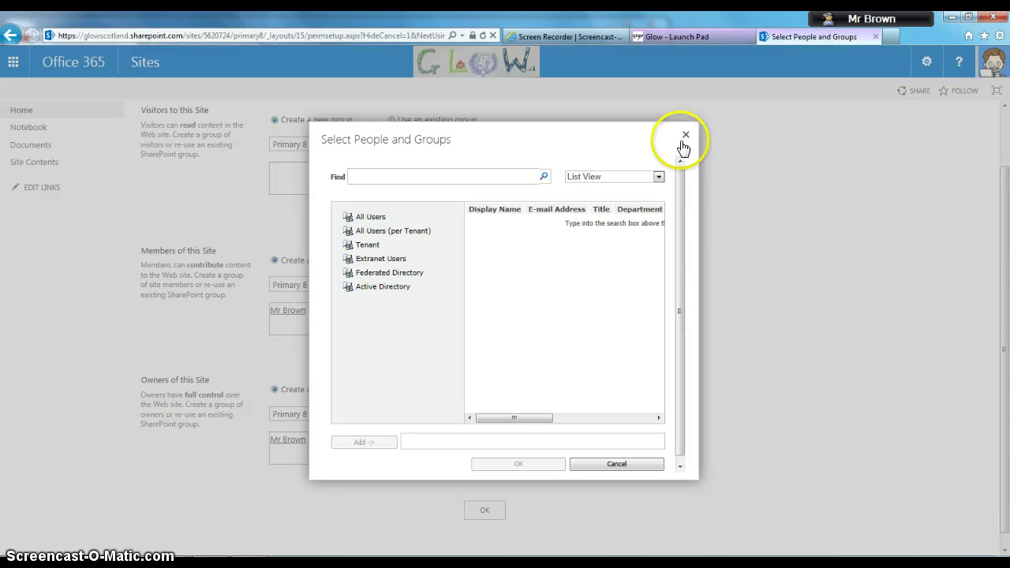
click(702, 38)
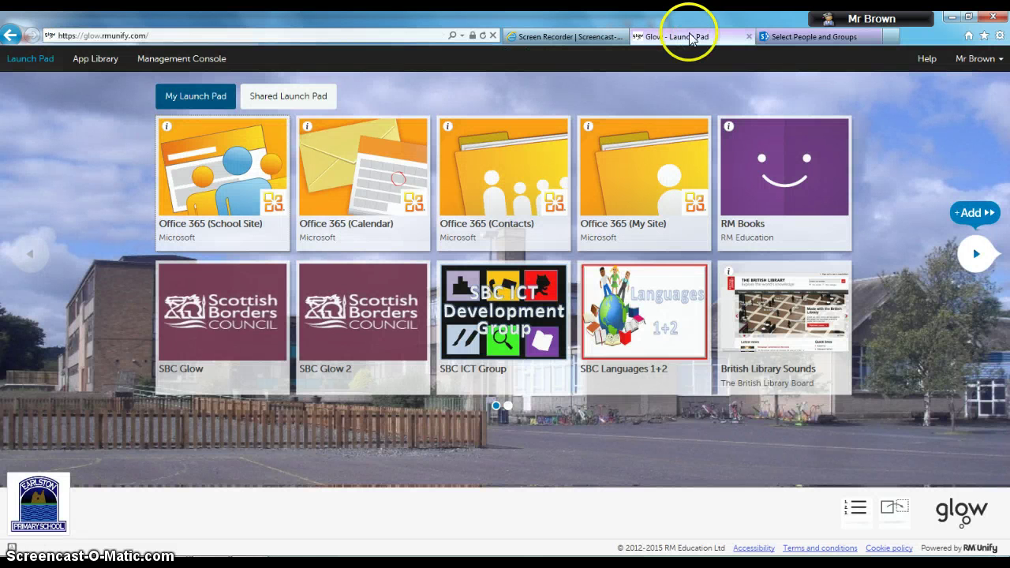
click(211, 63)
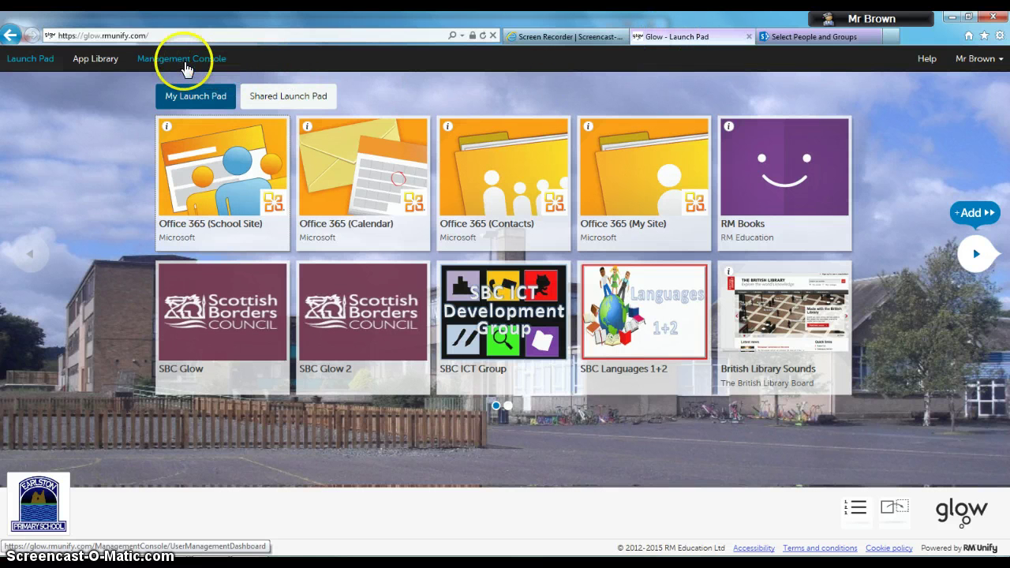
click(814, 38)
- Copy the school number from the site's web address for the people search
click(383, 174)
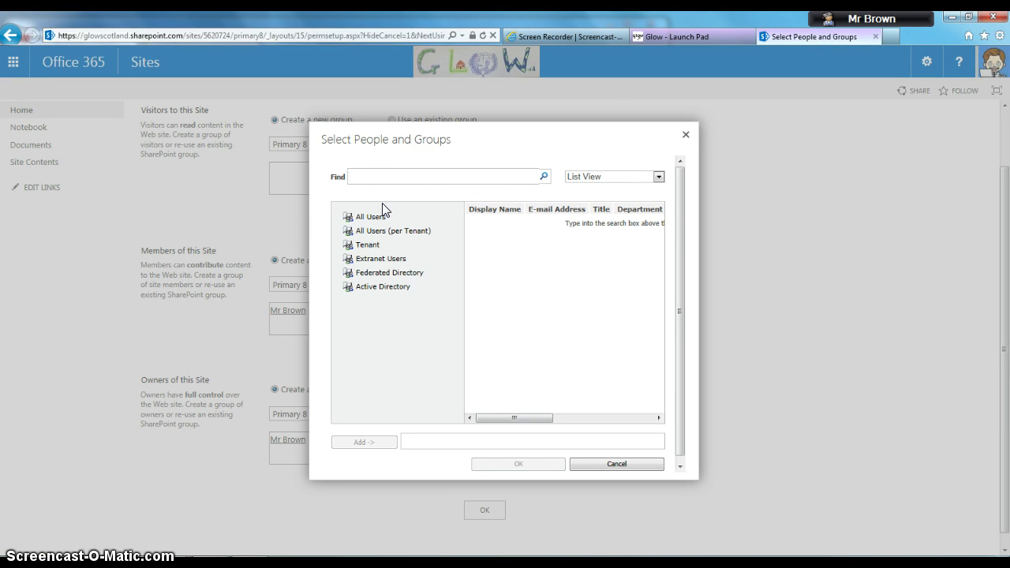
click(180, 34)
click(228, 34)
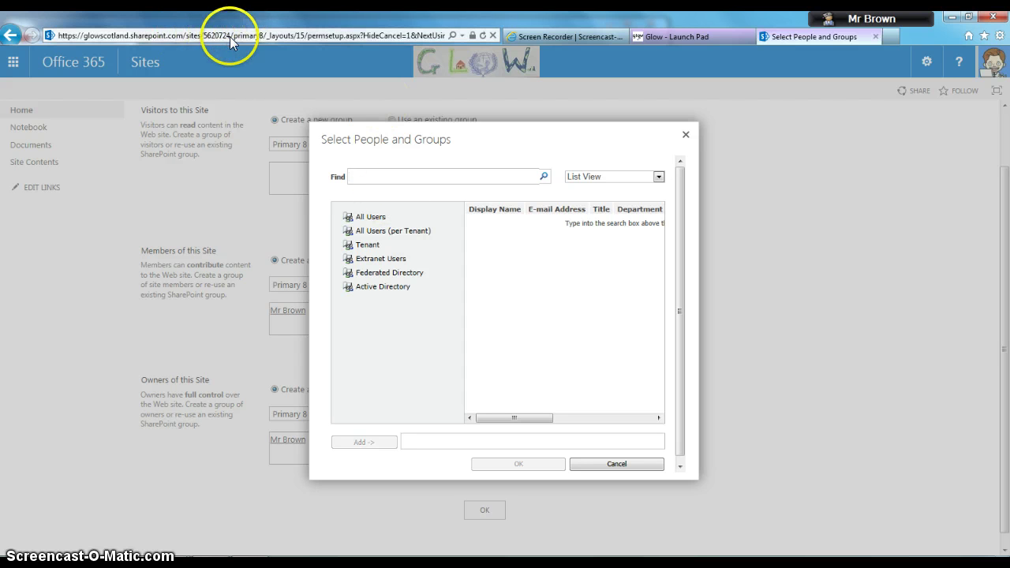
- Search 5620724 and add the TeachingStaff, Pupil and NonTeachingStaff groups to Primary 8 Members
click(368, 147)
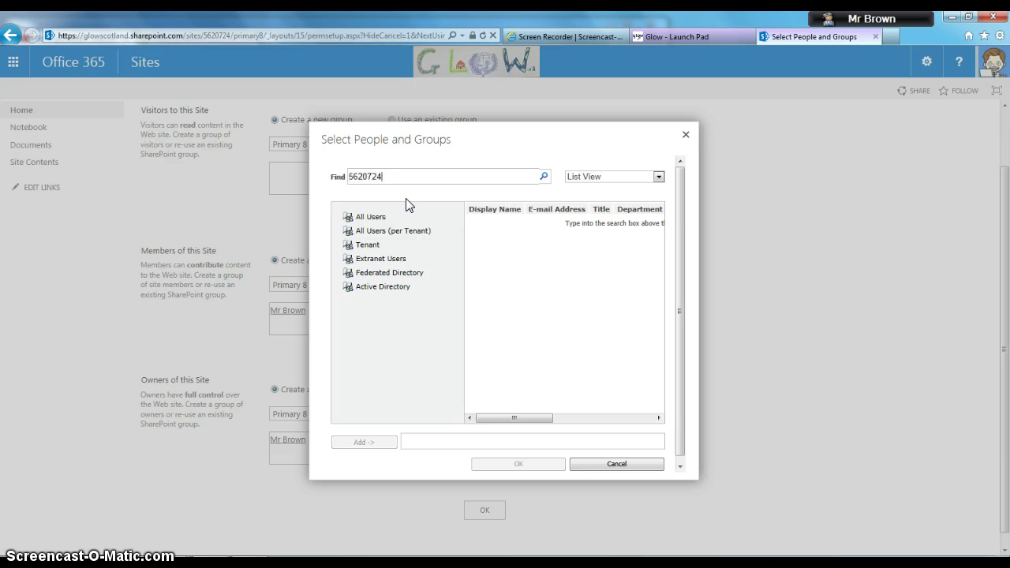
key(Return)
click(513, 195)
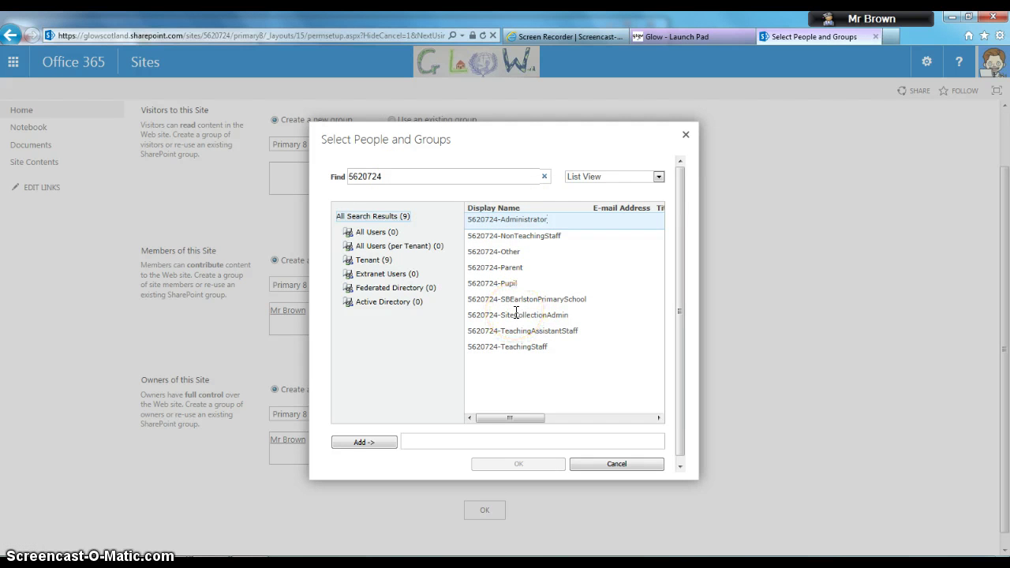
double_click(512, 348)
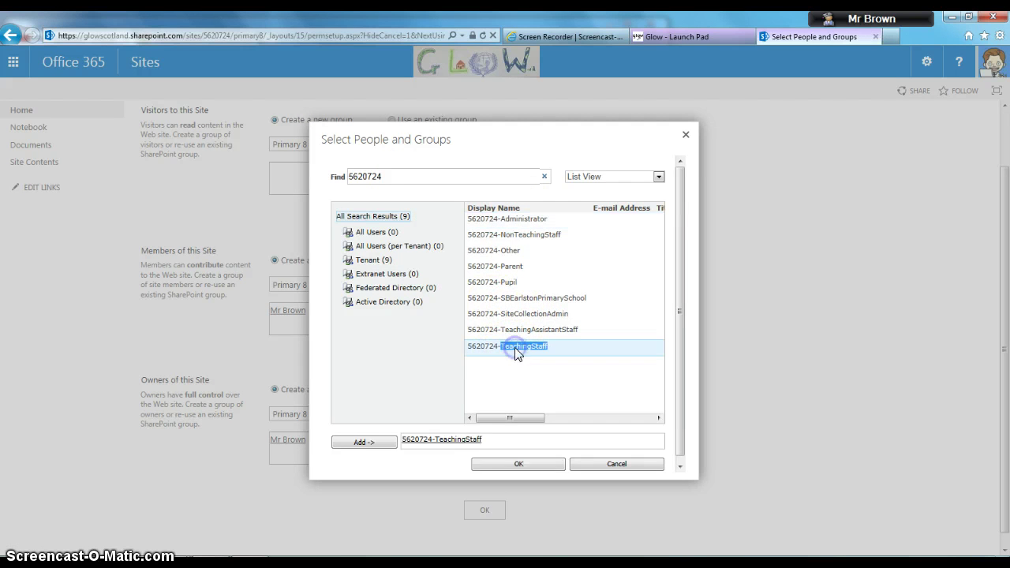
double_click(509, 282)
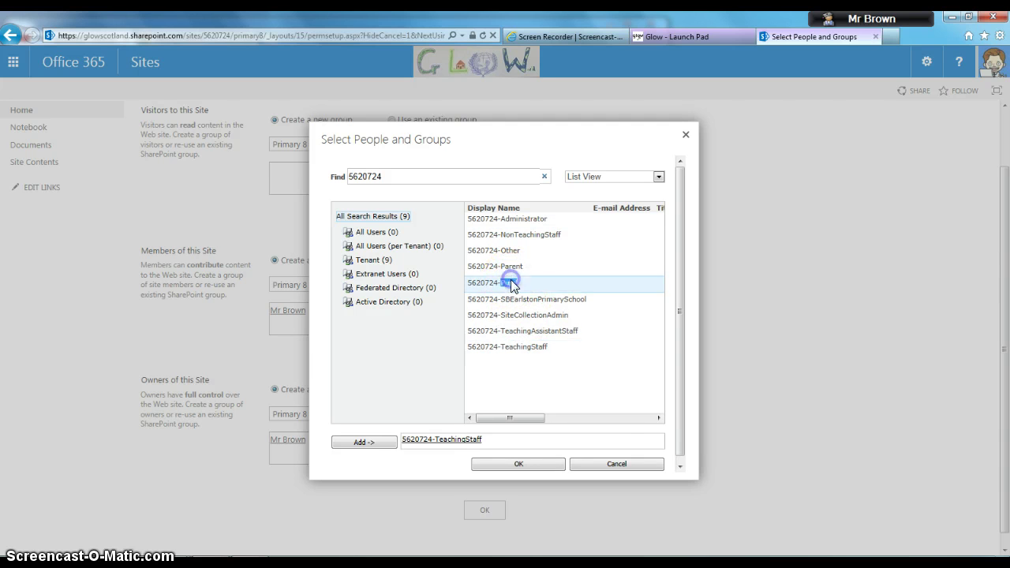
double_click(526, 232)
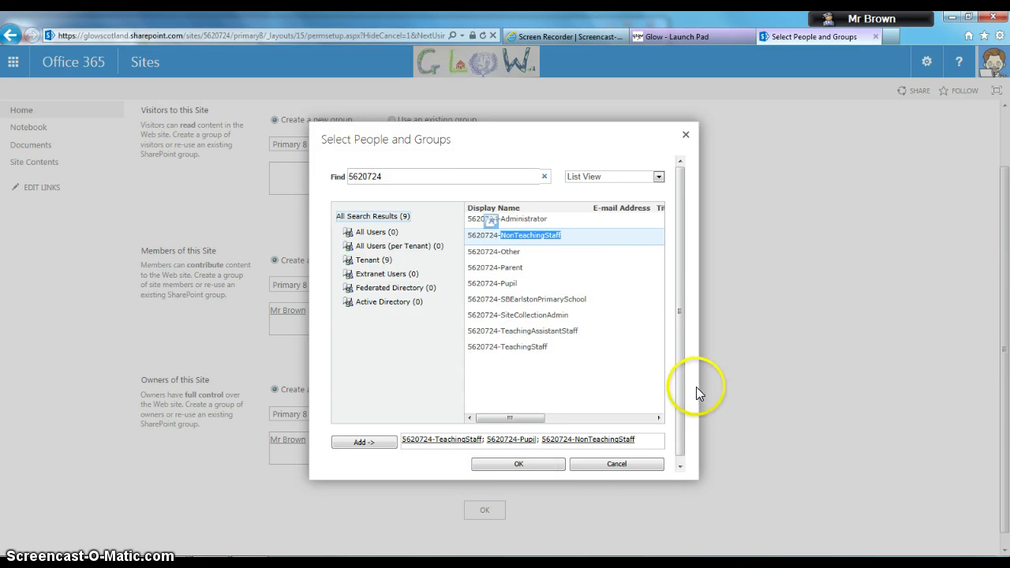
click(555, 466)
scroll(748, 451, up, 1)
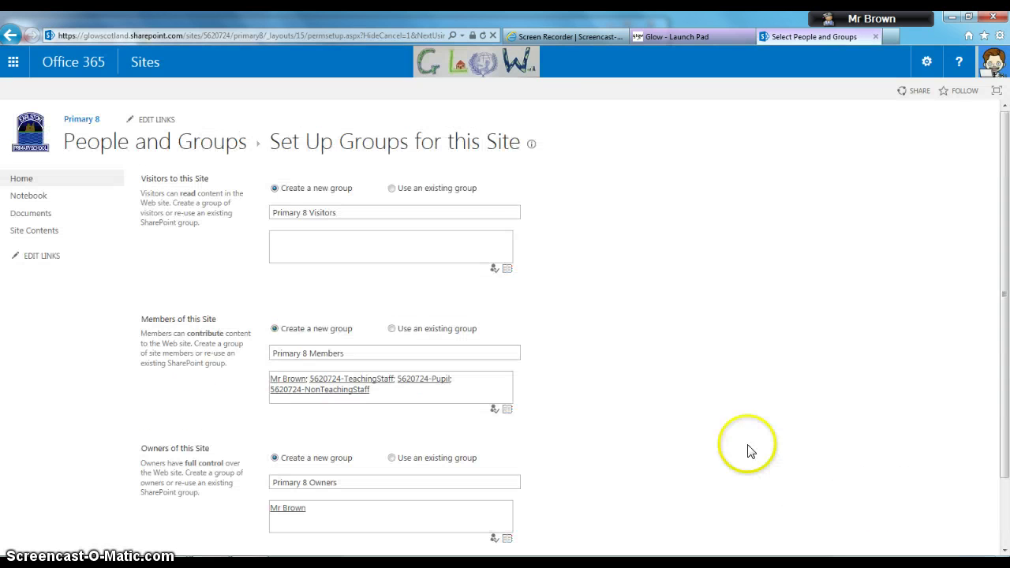
- Search for 'everyone' and add the Everyone group to Primary 8 Visitors
click(507, 268)
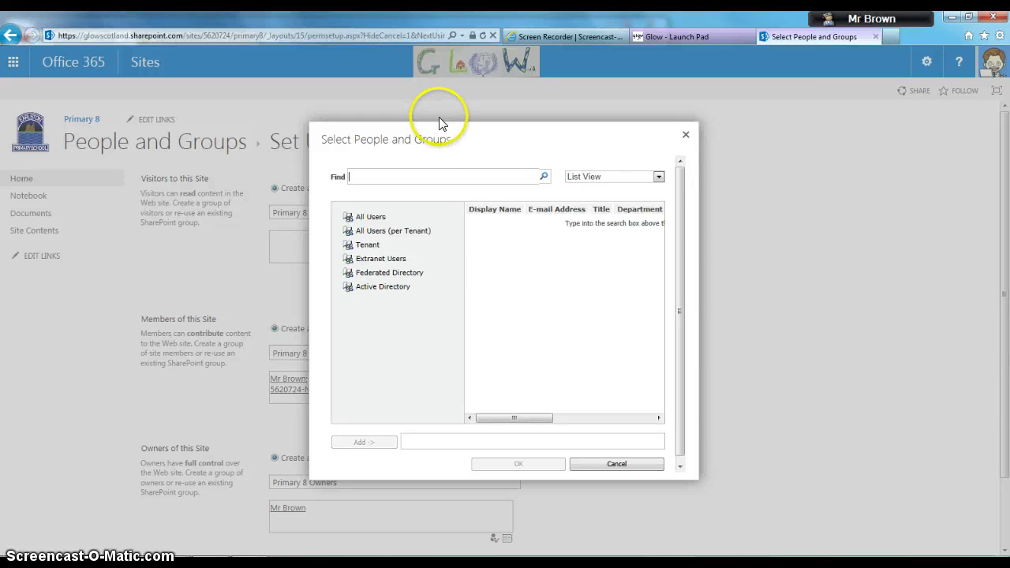
text(ne)
key(Return)
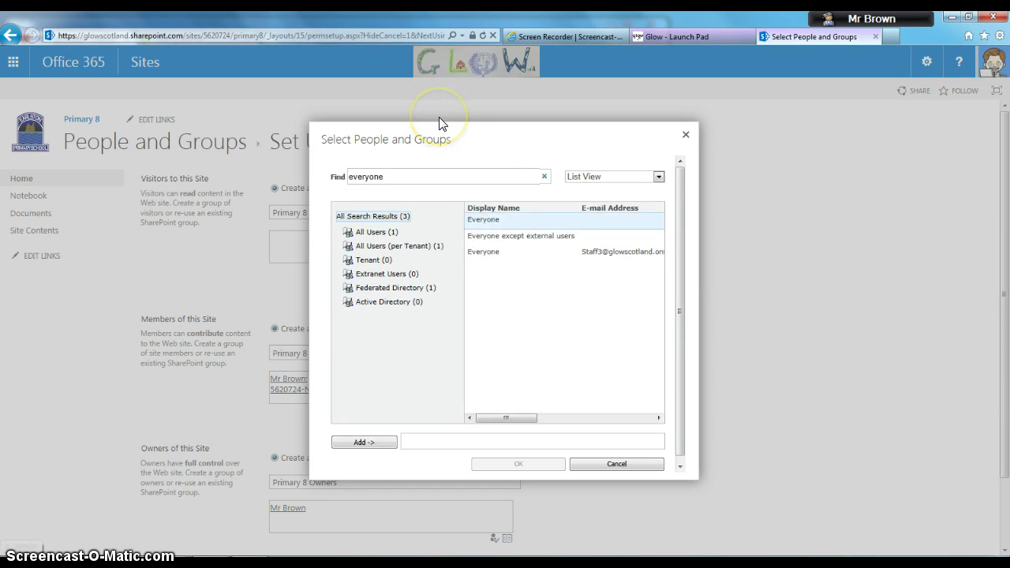
double_click(513, 220)
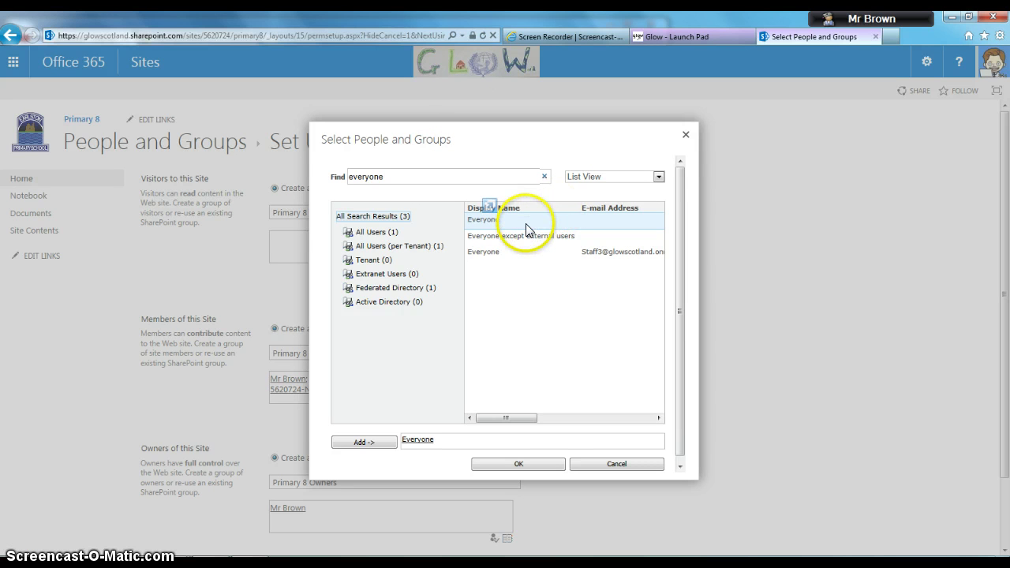
click(536, 463)
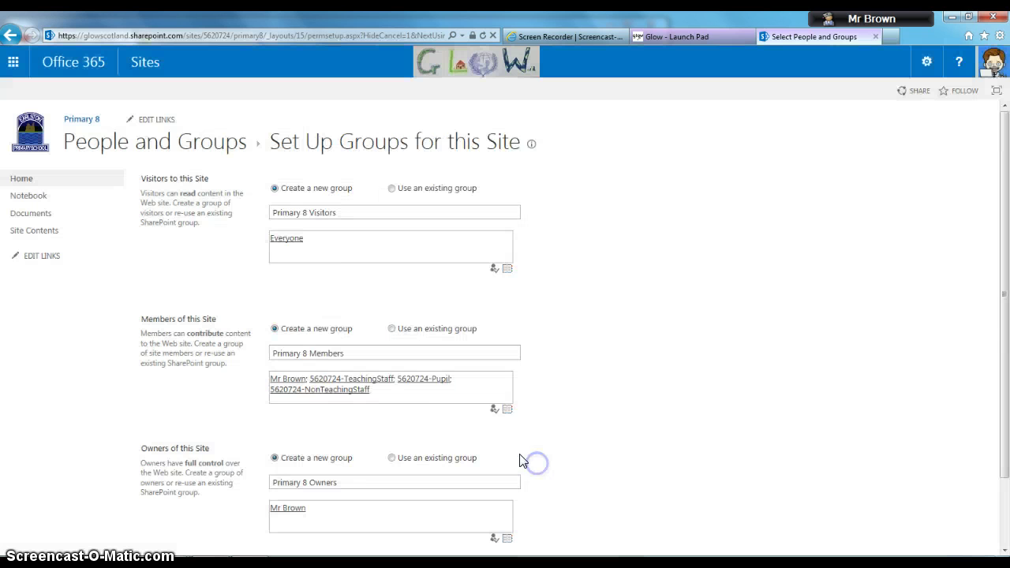
scroll(402, 252, down, 1)
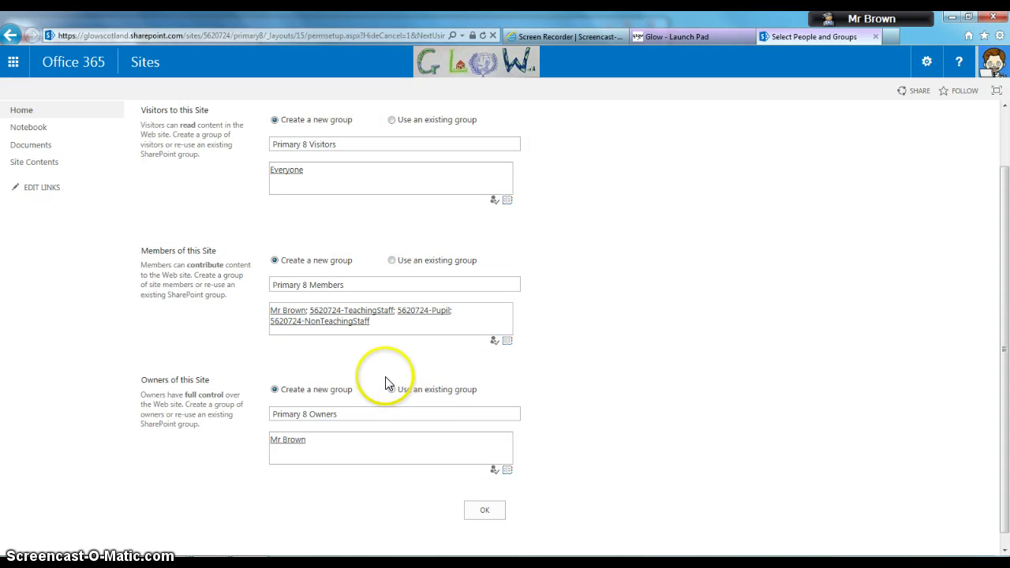
- Save the three Primary 8 permission groups, then post 'Wow!!!' in the subsite's newsfeed
click(484, 513)
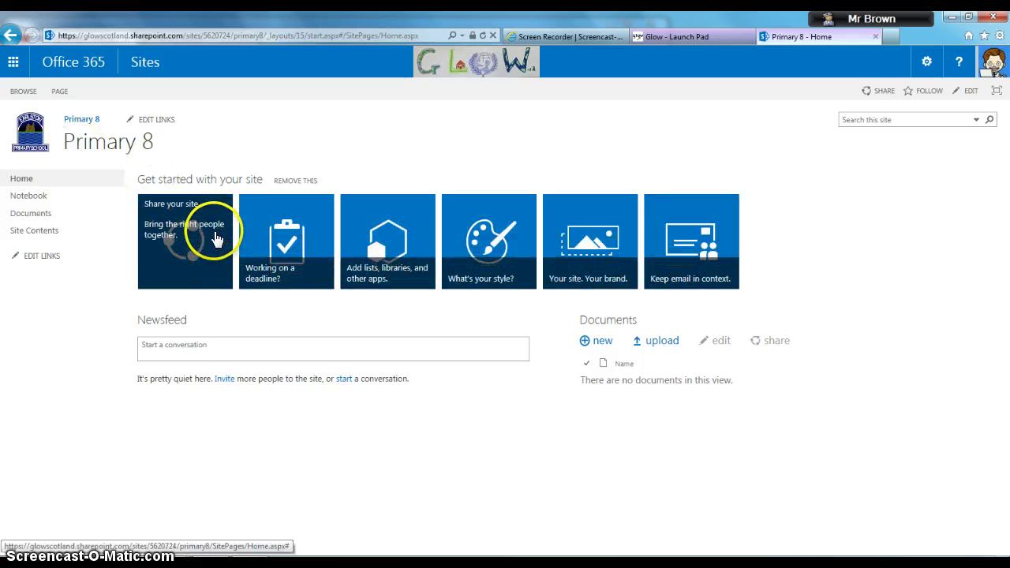
click(196, 347)
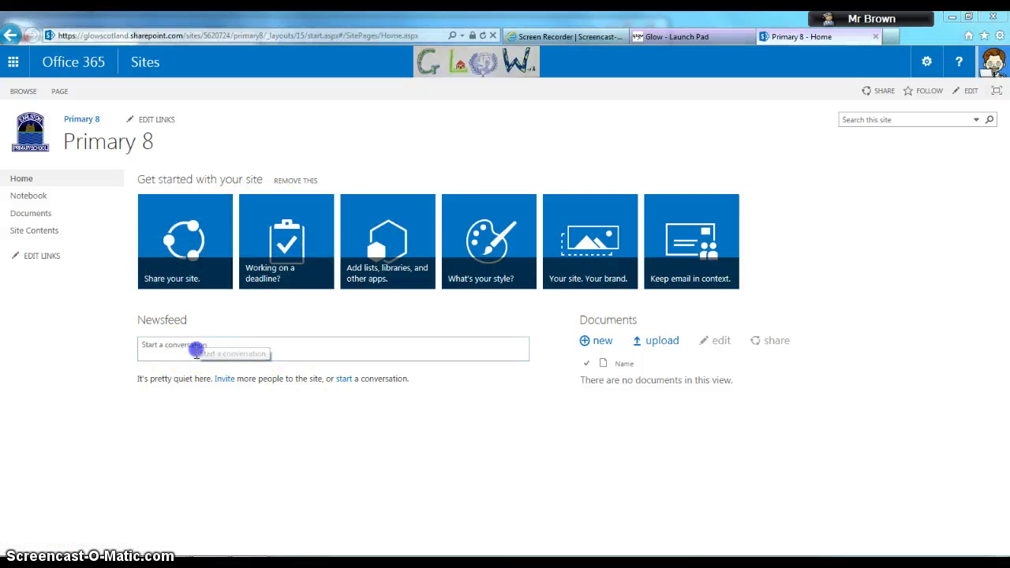
click(241, 354)
text(Wow!!!)
click(500, 368)
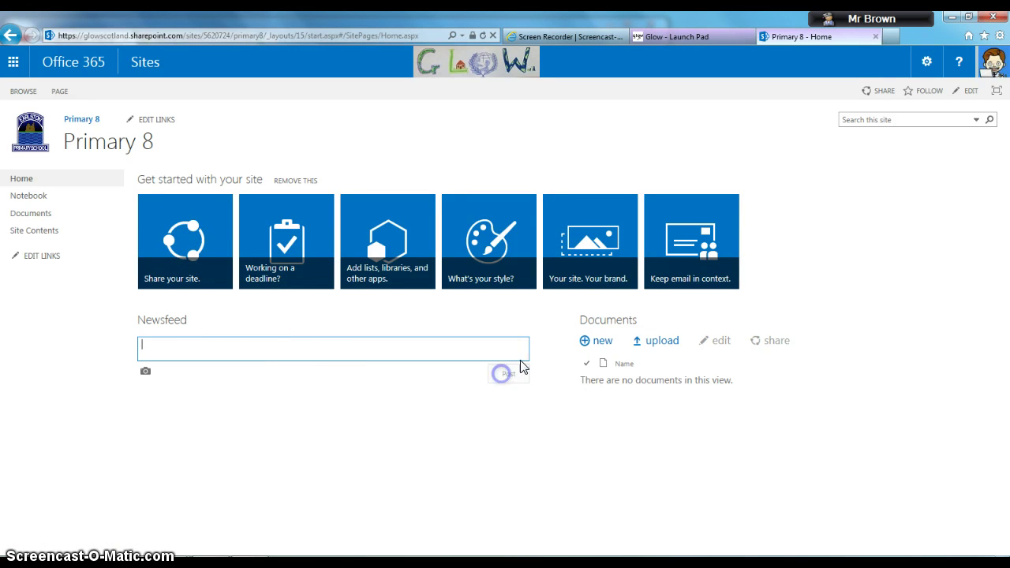